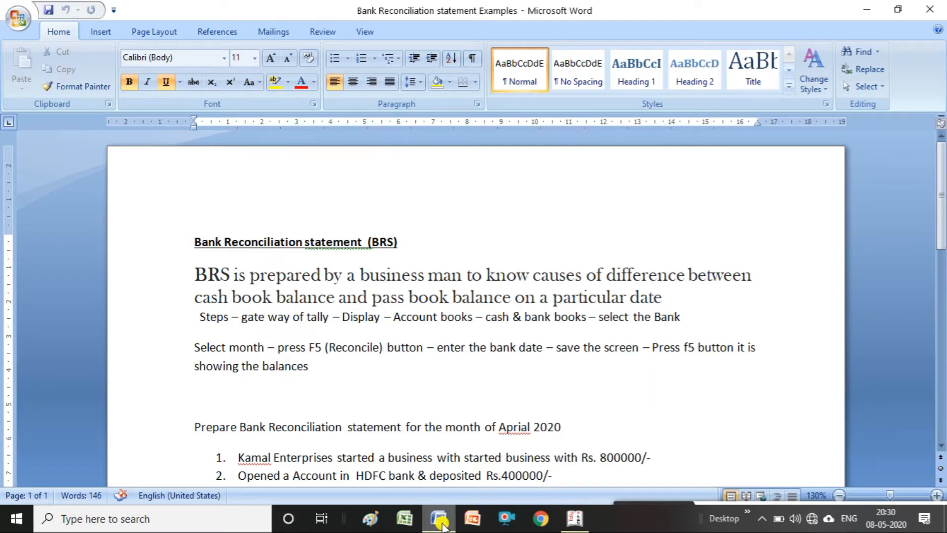
Switch to Word and read the Bank Reconciliation statement notes and procedure.
{"action": "left_click", "coordinate": [444, 524]}
{"action": "left_click", "coordinate": [439, 519]}
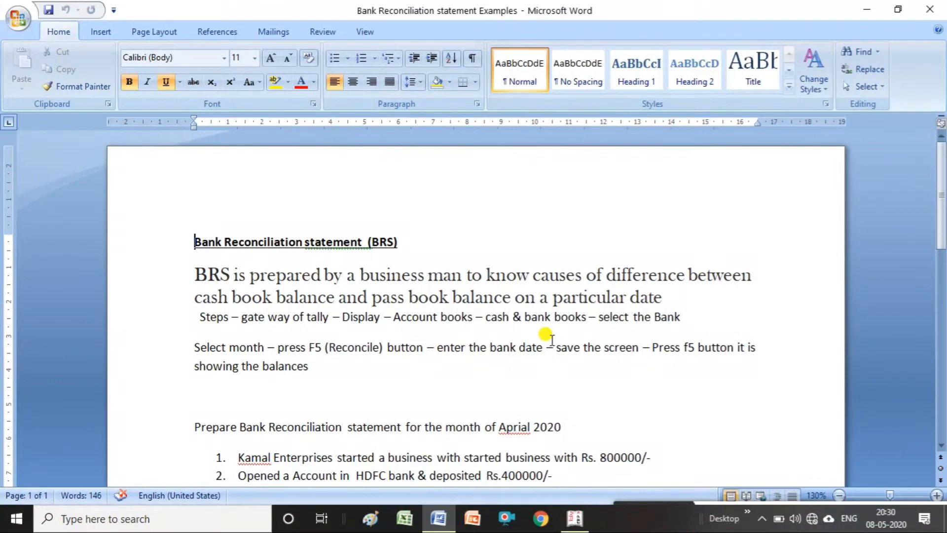
{"action": "mouse_move", "coordinate": [677, 518]}
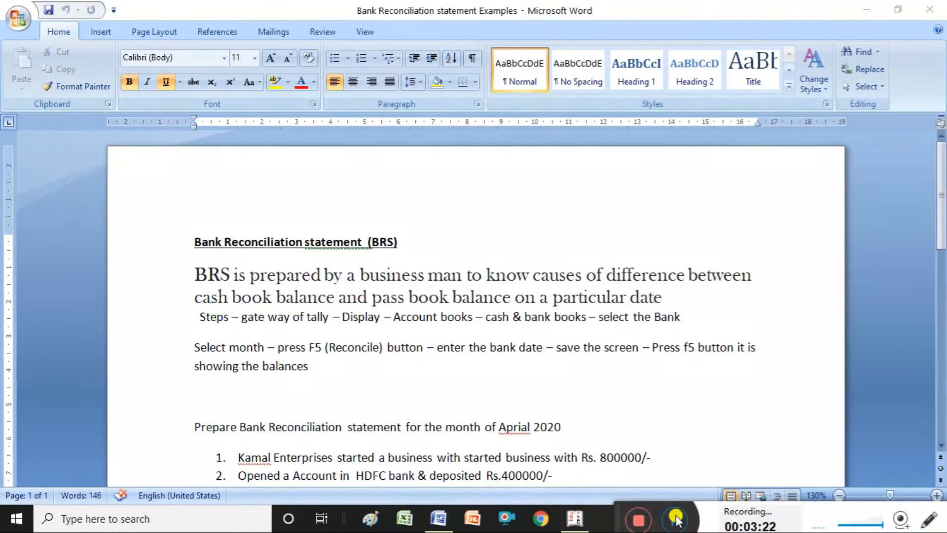
Switch to Tally.ERP 9 and open the Account Books list among the display reports.
{"action": "left_click", "coordinate": [565, 526]}
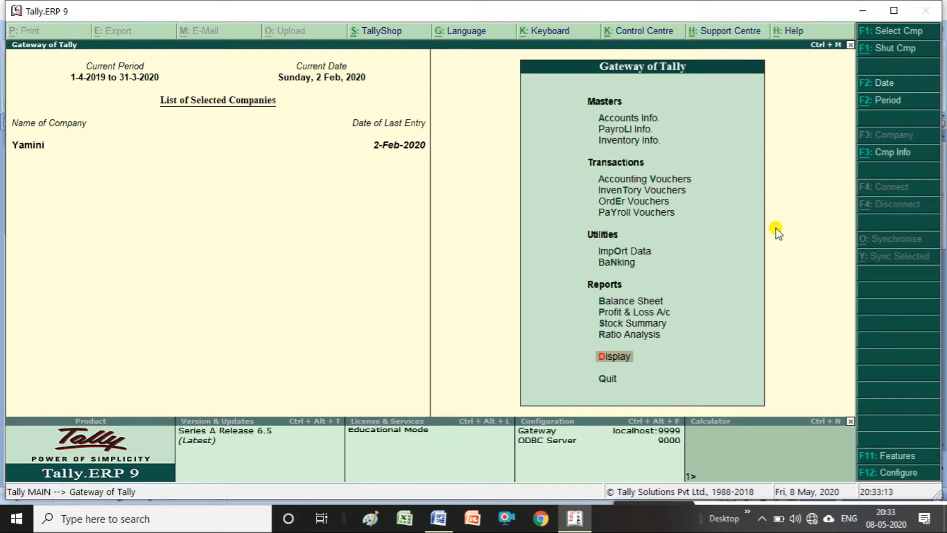
{"action": "key", "text": "Return"}
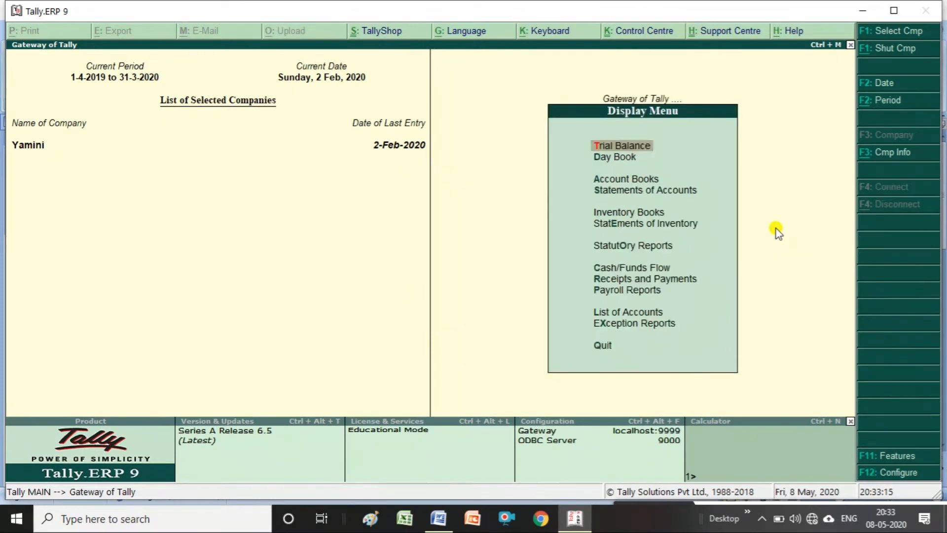
{"action": "key", "text": "Down"}
{"action": "key", "text": "Down"}
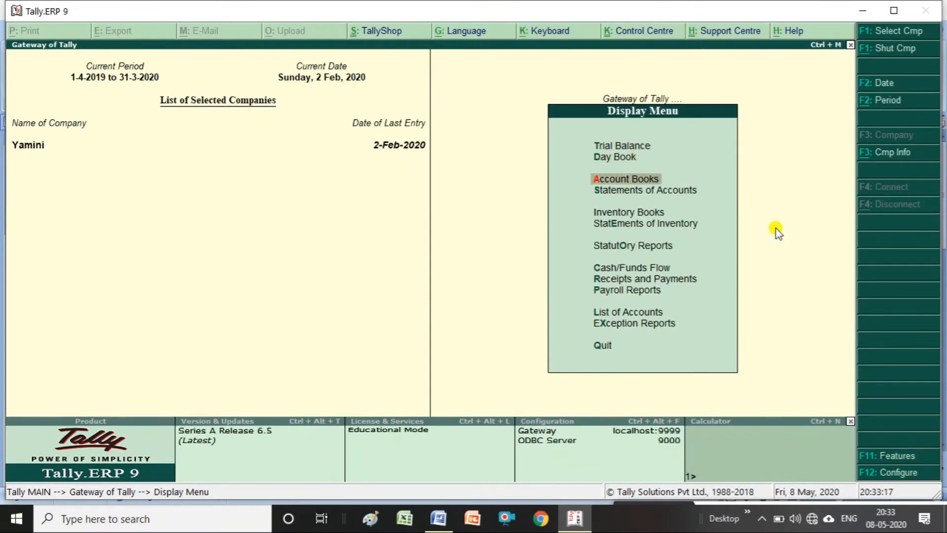
{"action": "key", "text": "Return"}
{"action": "left_click", "coordinate": [776, 230]}
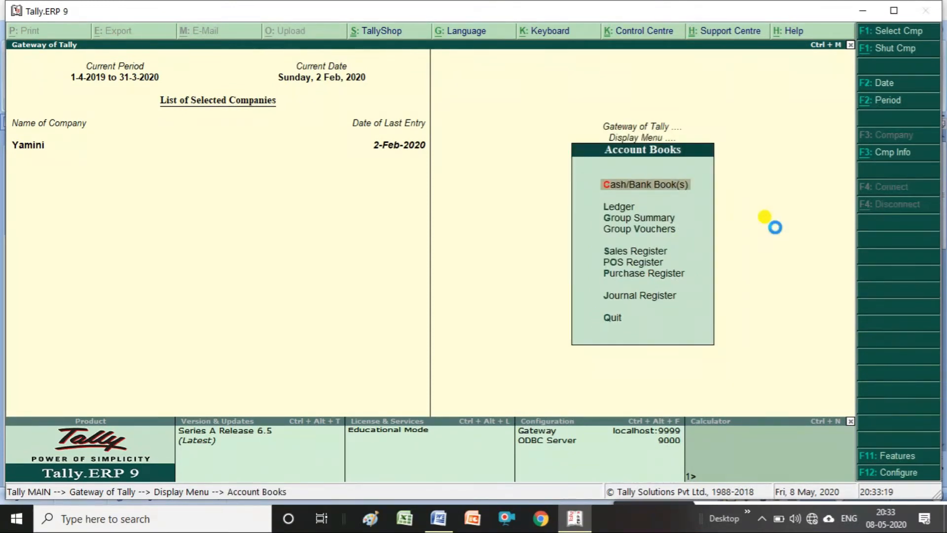
Open the Cash/Bank Books summary and drill down to the monthly summary of the Hdfc Bank ledger.
{"action": "key", "text": "Down"}
{"action": "key", "text": "Down"}
{"action": "key", "text": "Down"}
{"action": "key", "text": "Down"}
{"action": "key", "text": "Down"}
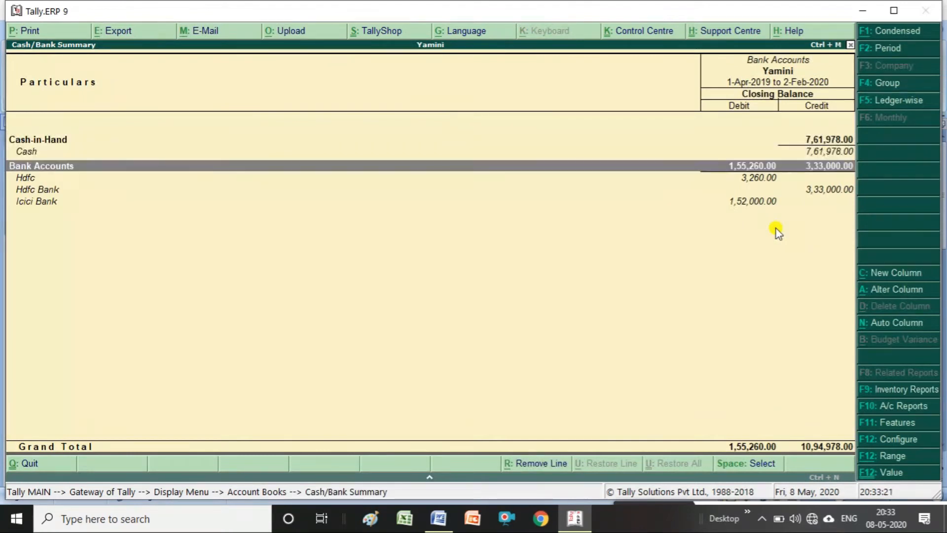
{"action": "key", "text": "Up"}
{"action": "key", "text": "Down"}
{"action": "key", "text": "Up"}
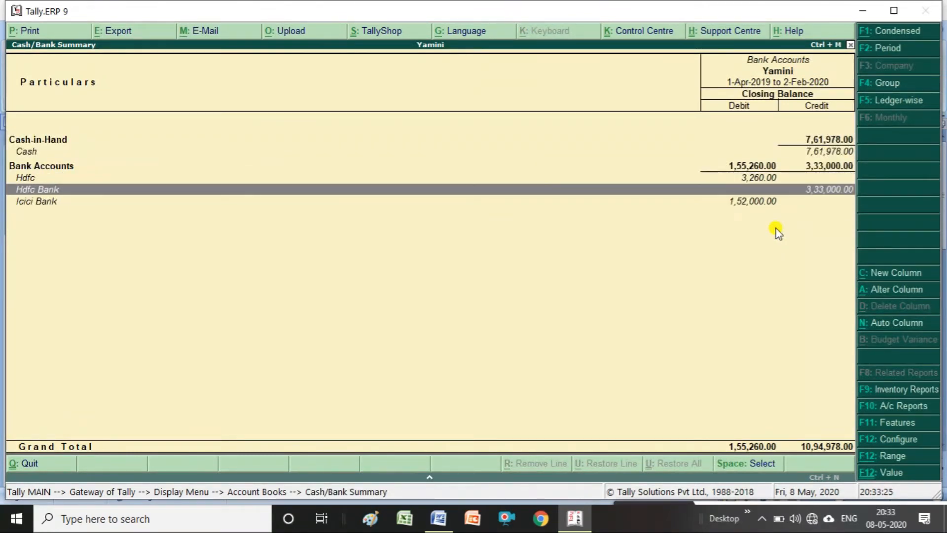
{"action": "key", "text": "Return"}
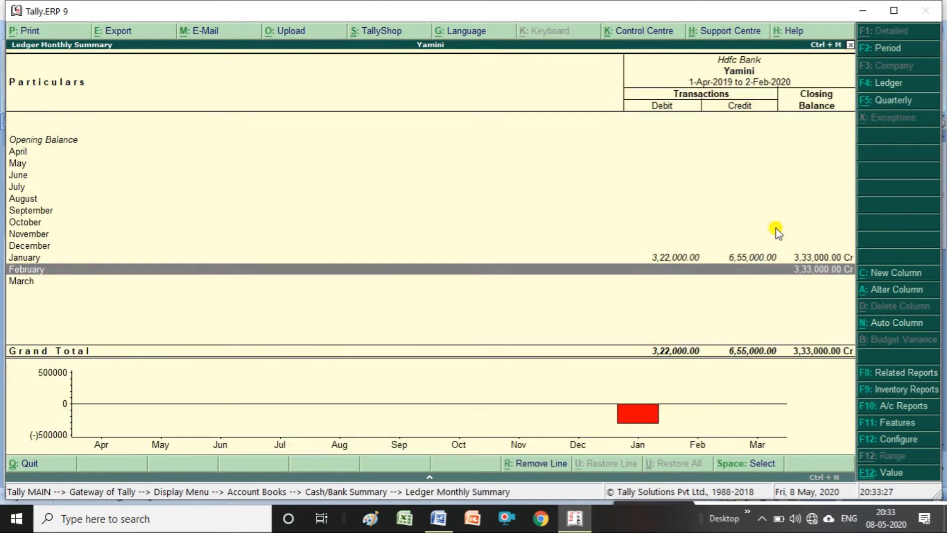
Open the January vouchers of the Hdfc Bank ledger and bring up their bank reconciliation.
{"action": "key", "text": "Up"}
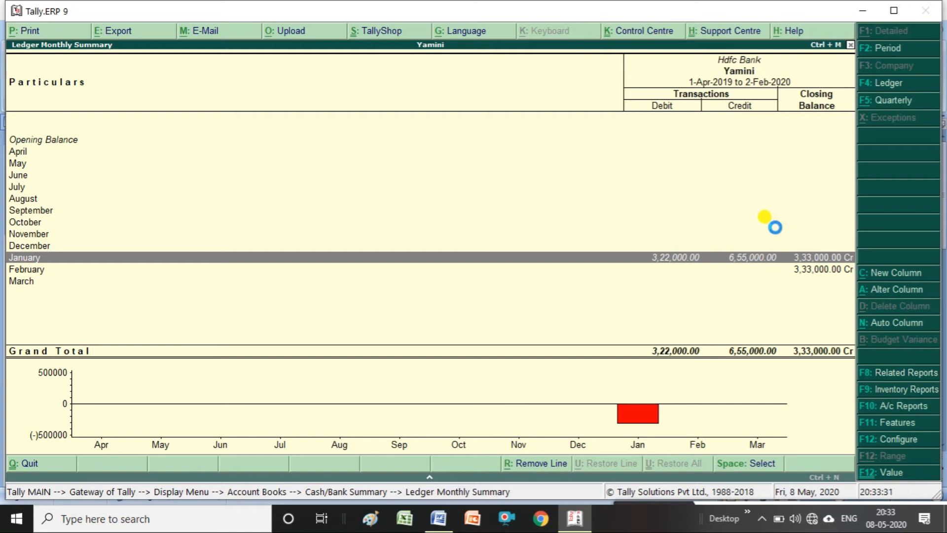
{"action": "key", "text": "Return"}
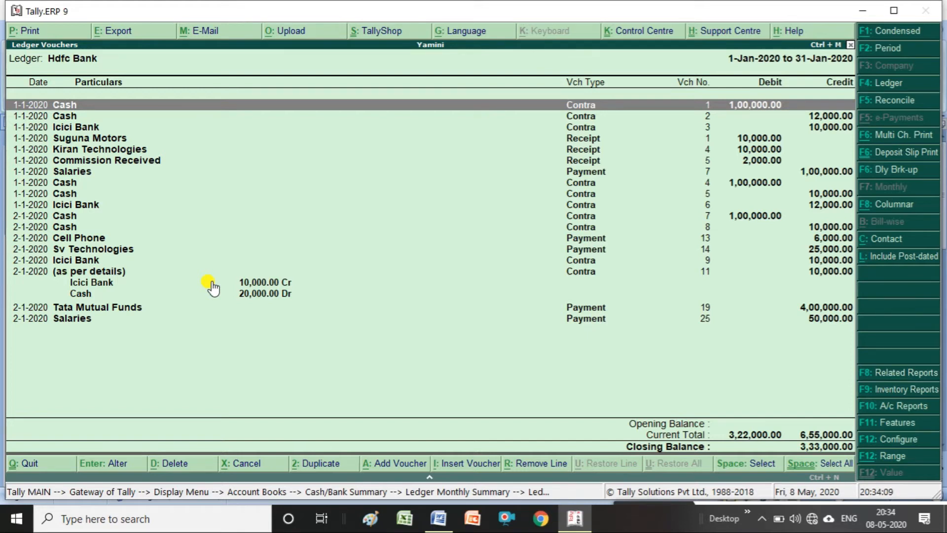
{"action": "left_click", "coordinate": [870, 103]}
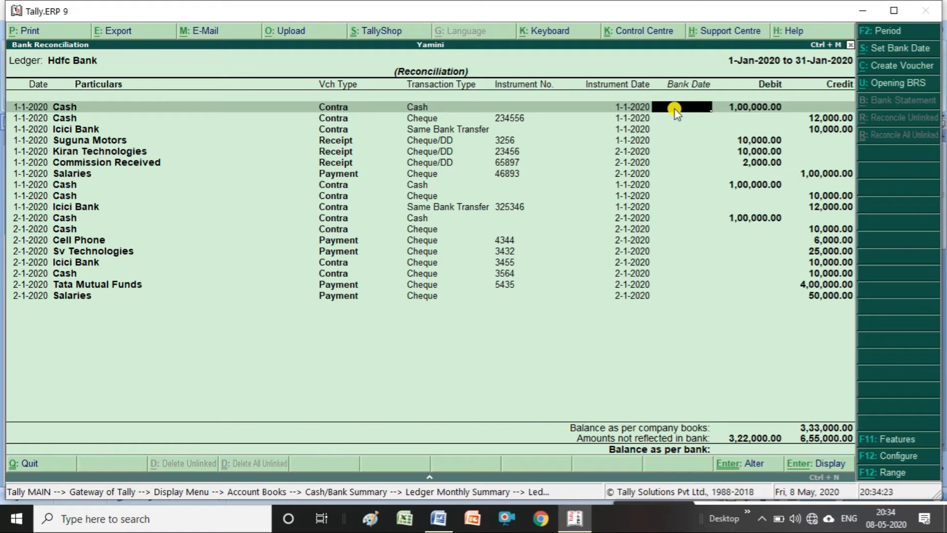
Go through the unreconciled Hdfc Bank entries, examining their transaction types, instrument dates and empty bank dates.
{"action": "key", "text": "Down"}
{"action": "key", "text": "Down"}
{"action": "key", "text": "Down"}
{"action": "key", "text": "Down"}
{"action": "key", "text": "Down"}
{"action": "key", "text": "Down"}
{"action": "key", "text": "Down"}
{"action": "key", "text": "Down"}
{"action": "key", "text": "Down"}
{"action": "key", "text": "Down"}
{"action": "key", "text": "Down"}
{"action": "key", "text": "Up"}
{"action": "key", "text": "Up"}
{"action": "key", "text": "Up"}
{"action": "key", "text": "Up"}
{"action": "key", "text": "Up"}
{"action": "key", "text": "Up"}
{"action": "key", "text": "Up"}
{"action": "key", "text": "Up"}
{"action": "key", "text": "Up"}
{"action": "key", "text": "Up"}
{"action": "key", "text": "Up"}
{"action": "key", "text": "Down"}
{"action": "key", "text": "Down"}
{"action": "key", "text": "Down"}
{"action": "key", "text": "Down"}
{"action": "key", "text": "Down"}
{"action": "key", "text": "Down"}
{"action": "key", "text": "Down"}
{"action": "key", "text": "Down"}
{"action": "key", "text": "Up"}
{"action": "key", "text": "Up"}
{"action": "key", "text": "Up"}
{"action": "key", "text": "Up"}
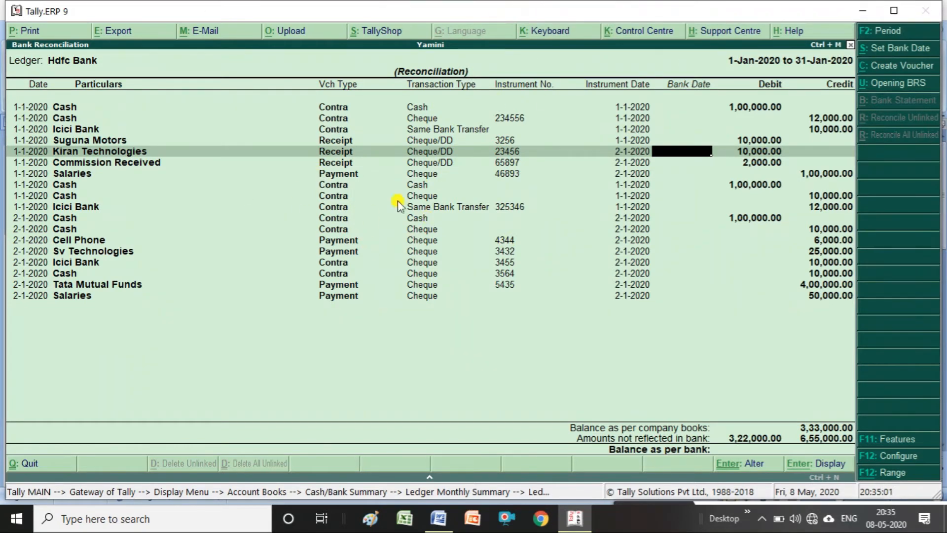
{"action": "key", "text": "Up"}
{"action": "key", "text": "Up"}
{"action": "key", "text": "Up"}
{"action": "key", "text": "Up"}
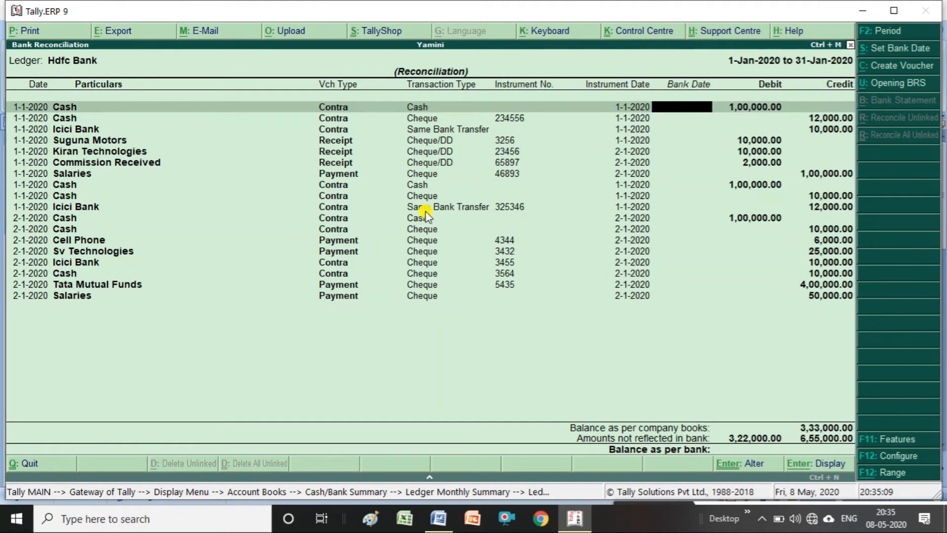
Enter bank date 2-1-2020 for the first three entries: the two Cash contras and the Icici Bank transfer.
{"action": "type", "text": "2-1-2020"}
{"action": "key", "text": "Return"}
{"action": "type", "text": "2-1-2020"}
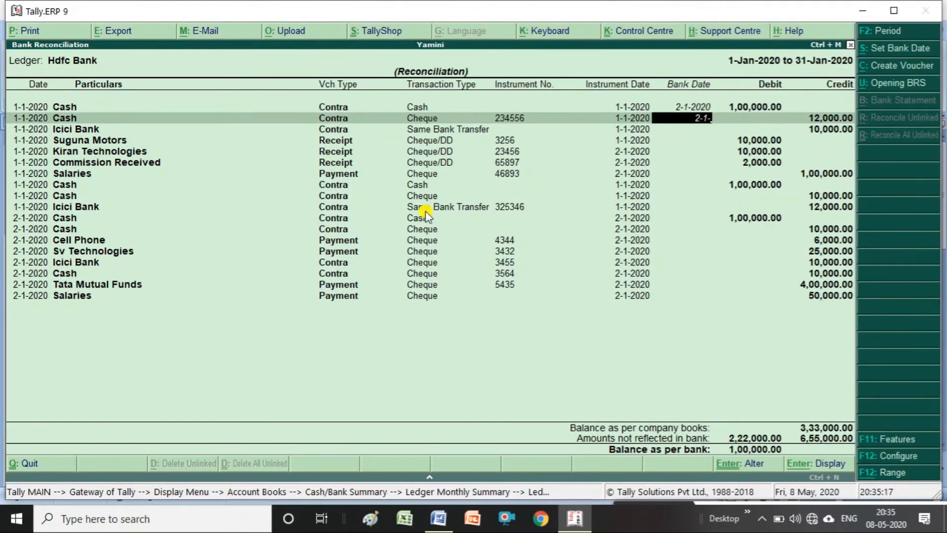
{"action": "type", "text": "2-1-2020"}
{"action": "key", "text": "Return"}
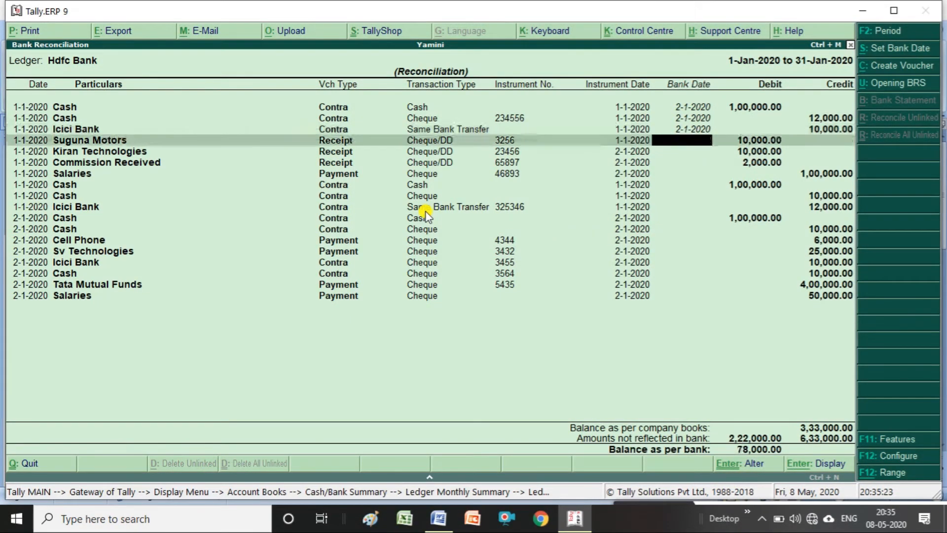
Enter bank date 2-1-2020 for the Suguna Motors, Kiran Technologies and Commission Received receipts.
{"action": "type", "text": "2-1-2020"}
{"action": "key", "text": "Return"}
{"action": "type", "text": "2-1"}
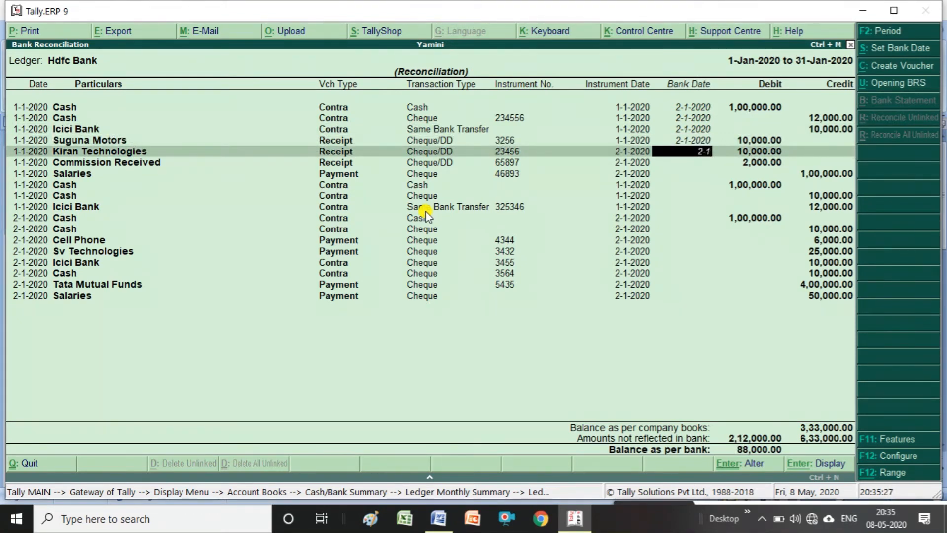
{"action": "type", "text": "-2020"}
{"action": "key", "text": "Return"}
{"action": "type", "text": "2-1-2020"}
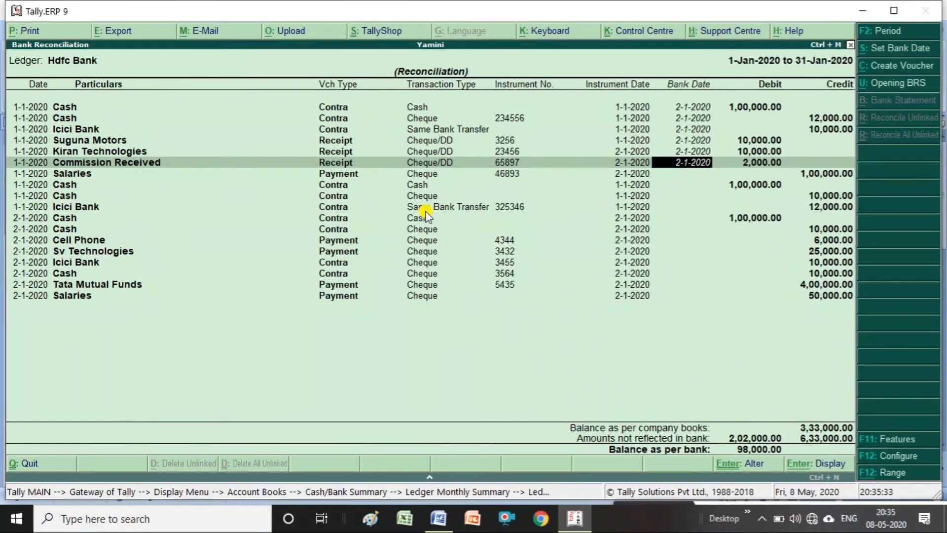
{"action": "key", "text": "Return"}
Enter bank date 2-1-2020 for the remaining 1-1-2020 entries: the Salaries payment, two Cash contras and the Icici Bank contra.
{"action": "type", "text": "2-"}
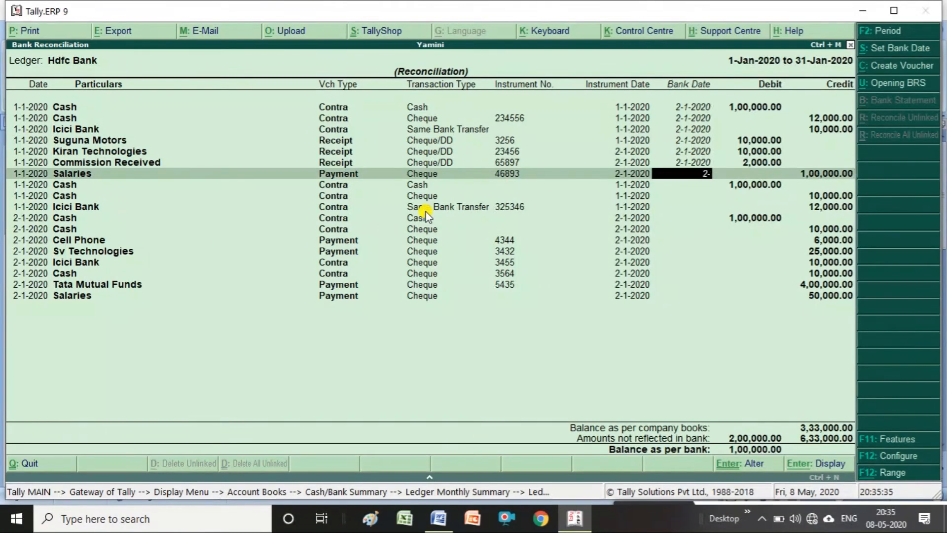
{"action": "type", "text": "1-2020"}
{"action": "key", "text": "Return"}
{"action": "type", "text": "2-1-2020"}
{"action": "key", "text": "Return"}
{"action": "type", "text": "2-"}
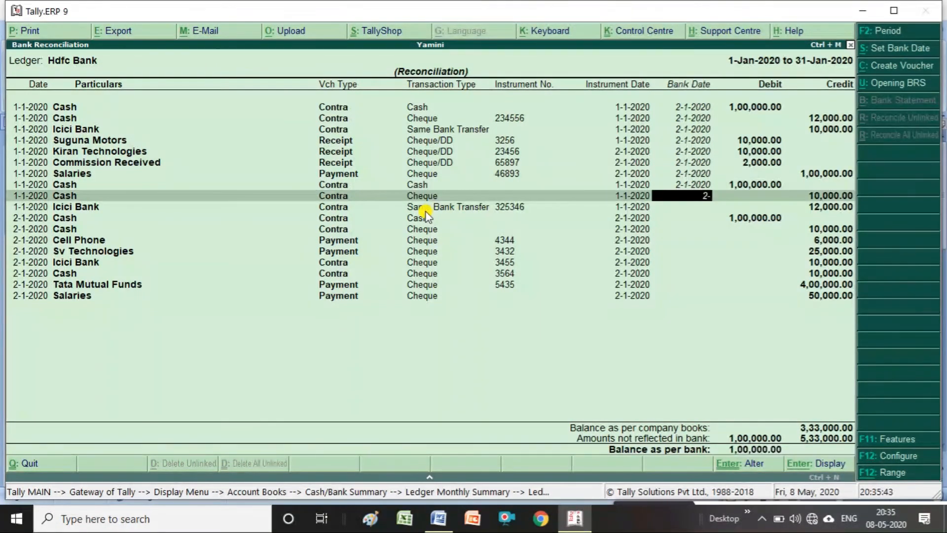
{"action": "type", "text": "1-2020"}
{"action": "key", "text": "Return"}
{"action": "type", "text": "2-1-2"}
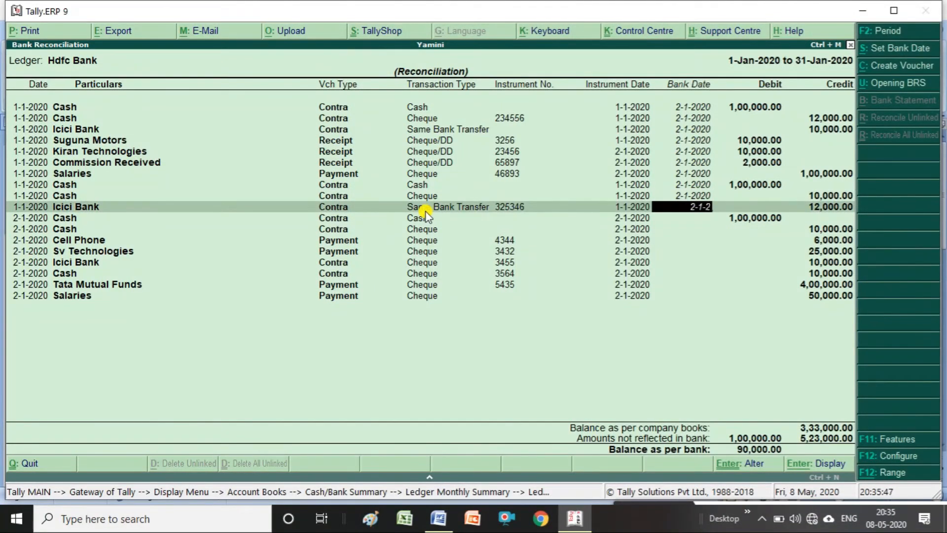
{"action": "type", "text": "020"}
{"action": "key", "text": "Return"}
Enter bank date 2-1-2020 for the first two Cash contras dated 2-1-2020 and the Cell Phone payment.
{"action": "type", "text": "2-"}
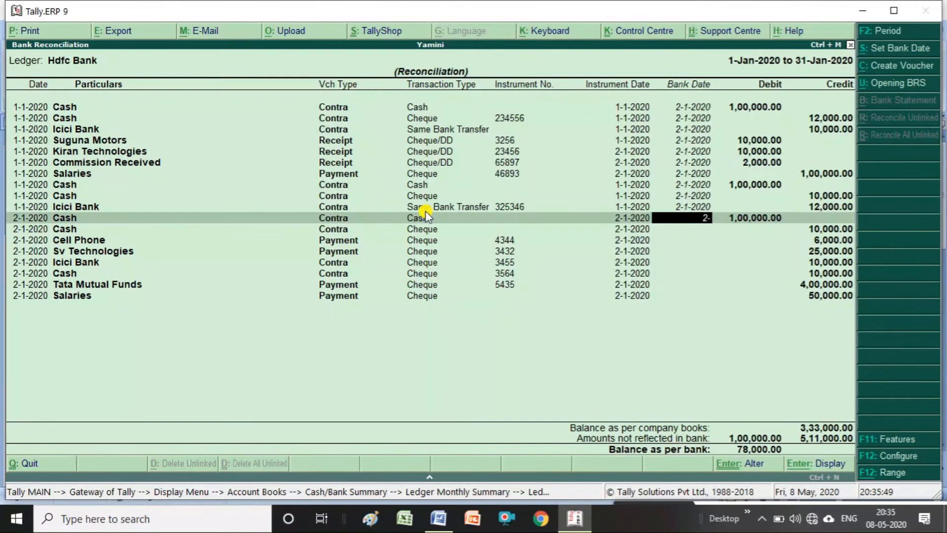
{"action": "type", "text": "12"}
{"action": "key", "text": "BackSpace"}
{"action": "type", "text": "-2020"}
{"action": "key", "text": "Return"}
{"action": "type", "text": "2-1"}
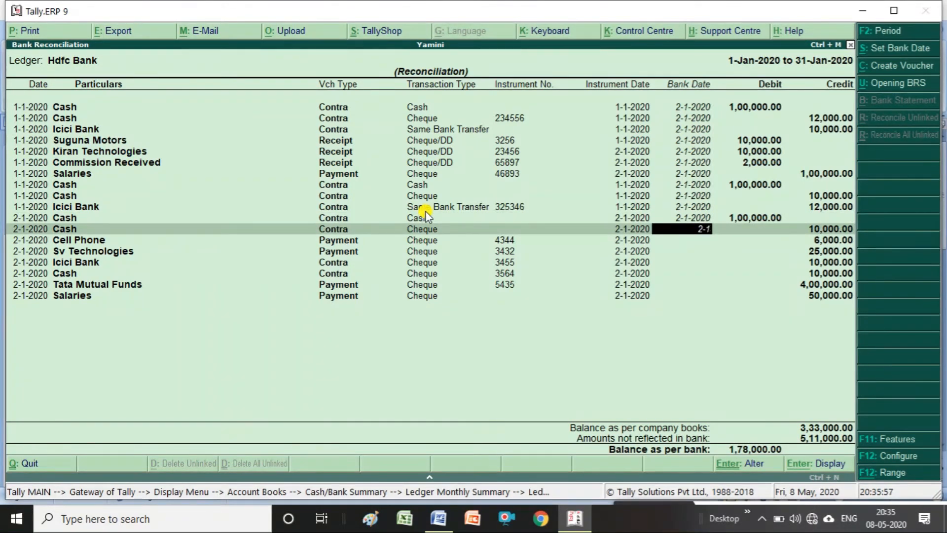
{"action": "type", "text": "-2020"}
{"action": "key", "text": "Return"}
{"action": "type", "text": "2-1-2020"}
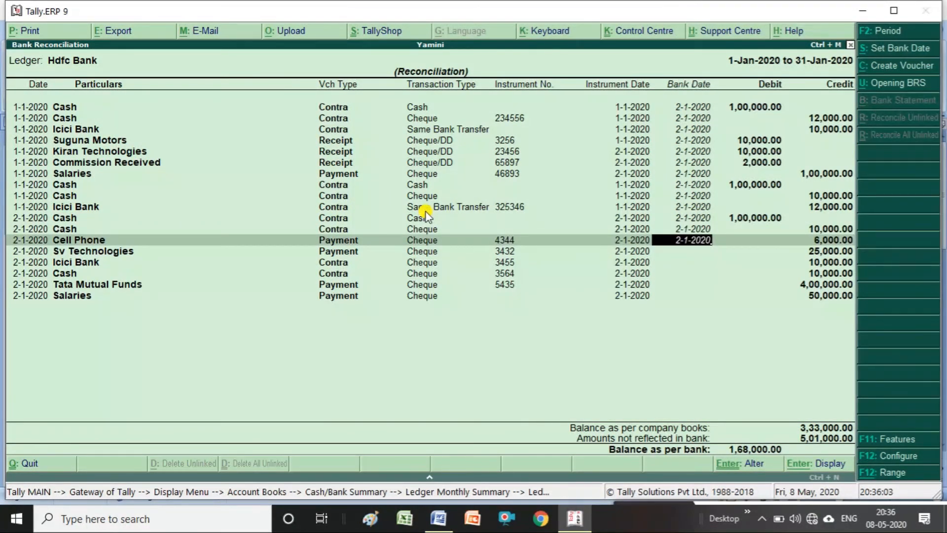
{"action": "key", "text": "Return"}
Enter bank date 2-1-2020 for the Sv Technologies payment and the Icici Bank and Cash contras below it.
{"action": "type", "text": "2"}
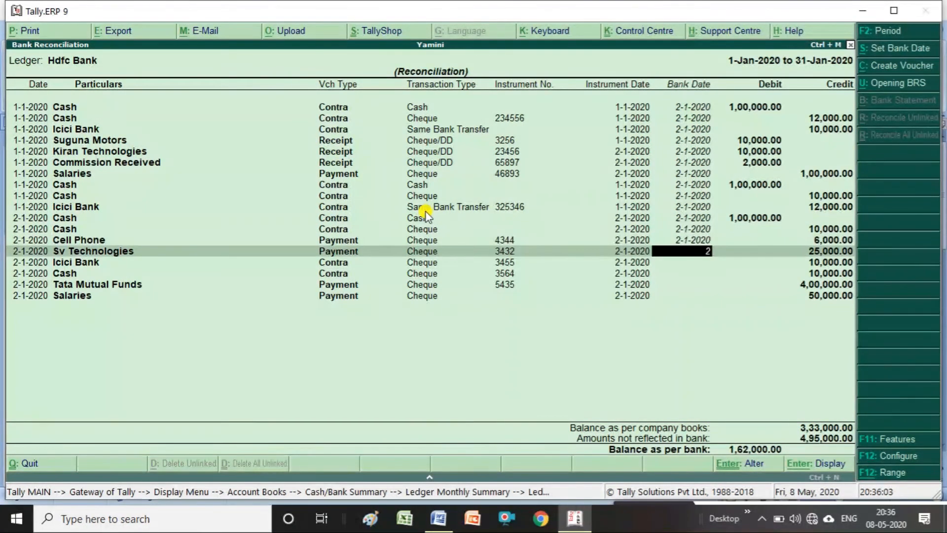
{"action": "type", "text": "-1-2020"}
{"action": "key", "text": "Return"}
{"action": "type", "text": "2-1-2020"}
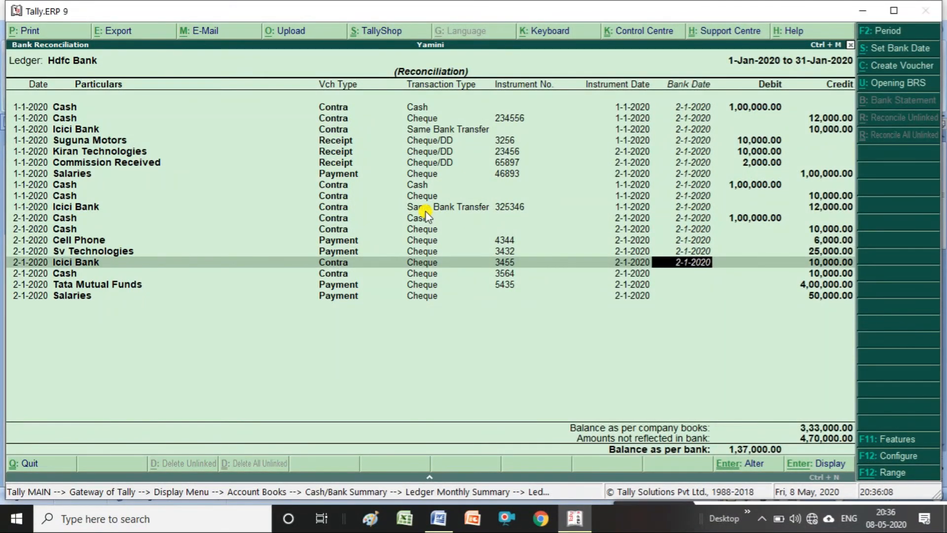
{"action": "key", "text": "Return"}
{"action": "type", "text": "2-1"}
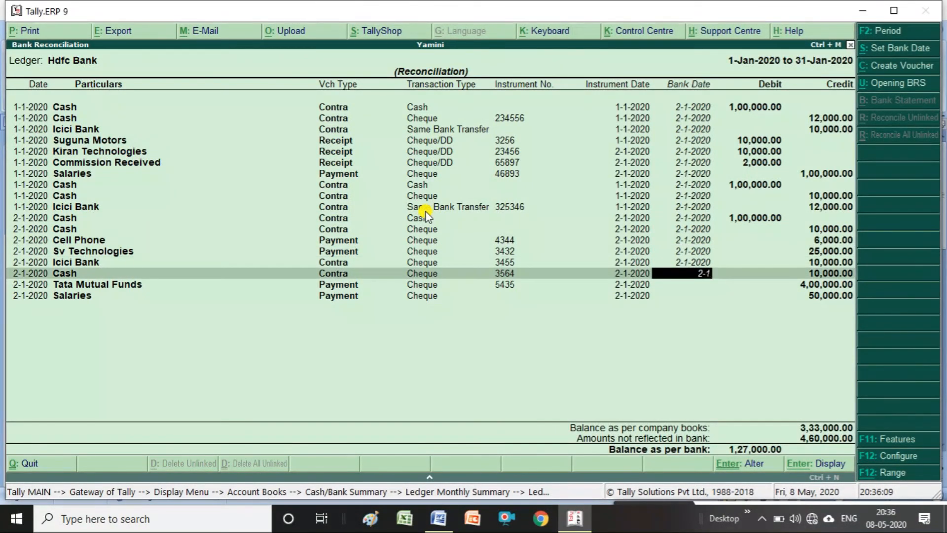
{"action": "type", "text": "-2020"}
{"action": "key", "text": "Return"}
Enter bank date 2-1-2020 for the Tata Mutual Funds and final Salaries payments, and accept the reconciliation.
{"action": "type", "text": "2-1-2020"}
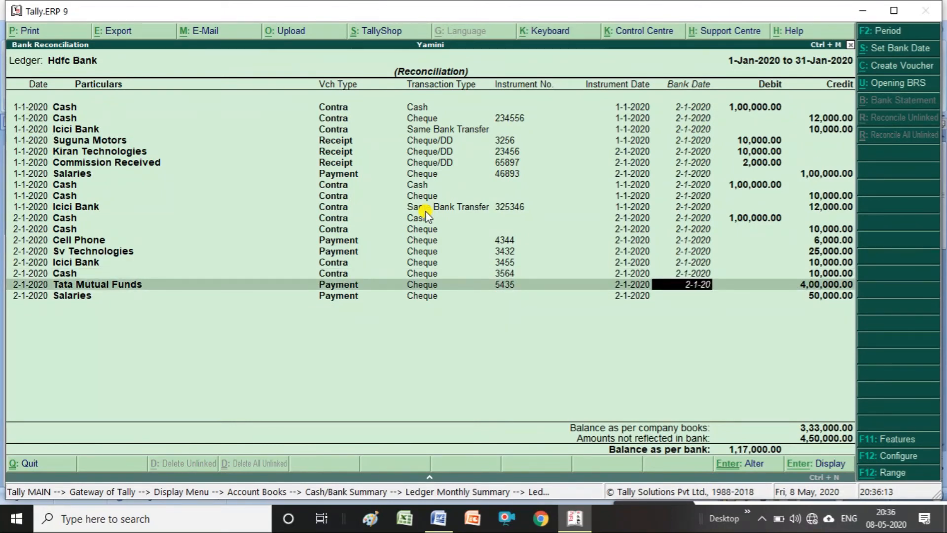
{"action": "key", "text": "Return"}
{"action": "type", "text": "2-1-2020"}
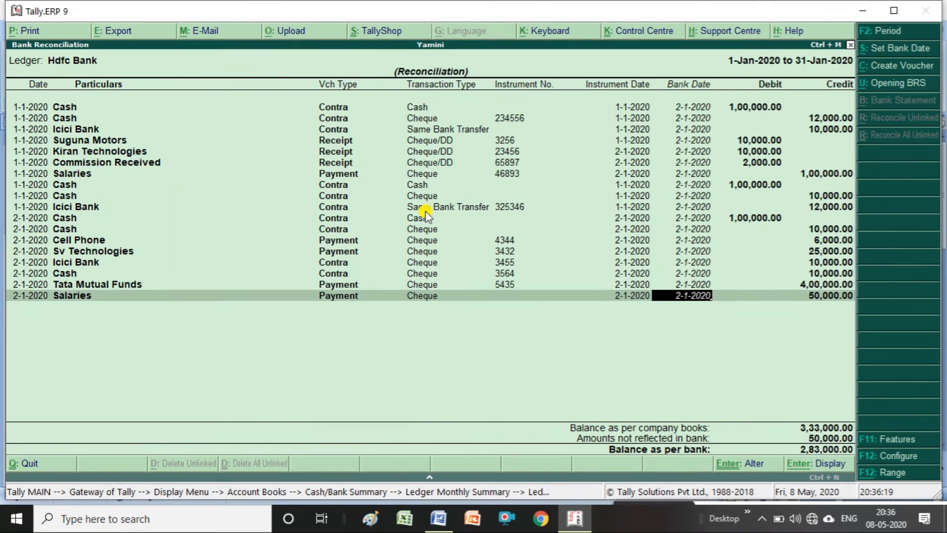
{"action": "key", "text": "Return"}
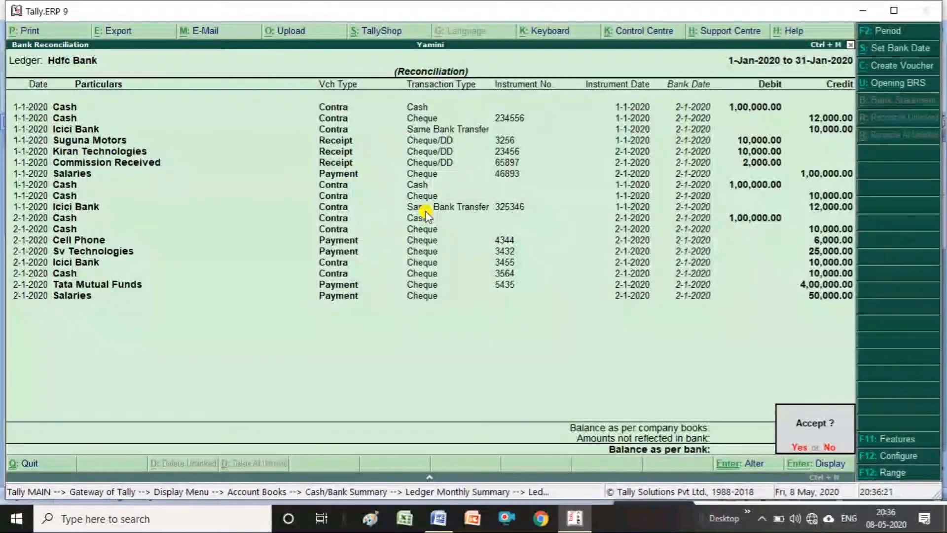
{"action": "key", "text": "Return"}
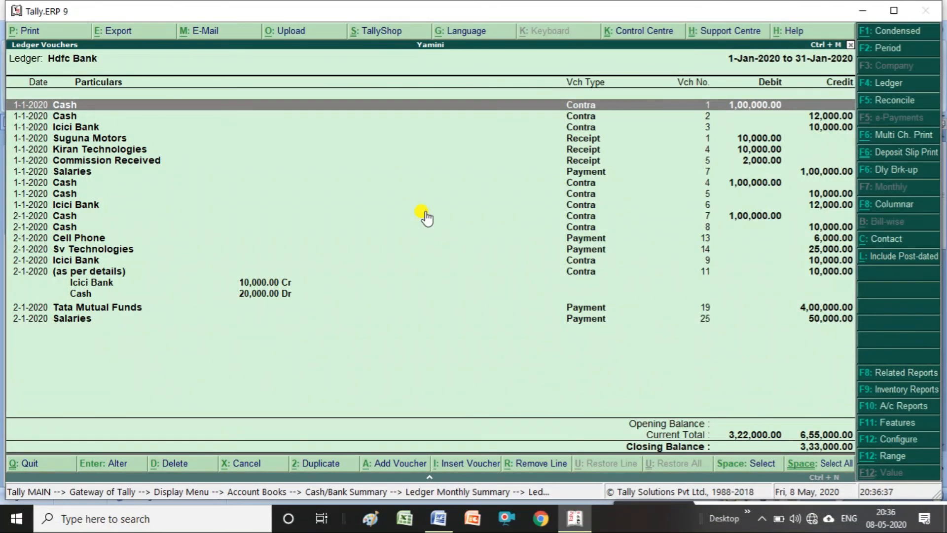
Reopen the Hdfc Bank reconciliation to compare the company-book and bank balances, and return to the list of display reports.
{"action": "left_click", "coordinate": [877, 105]}
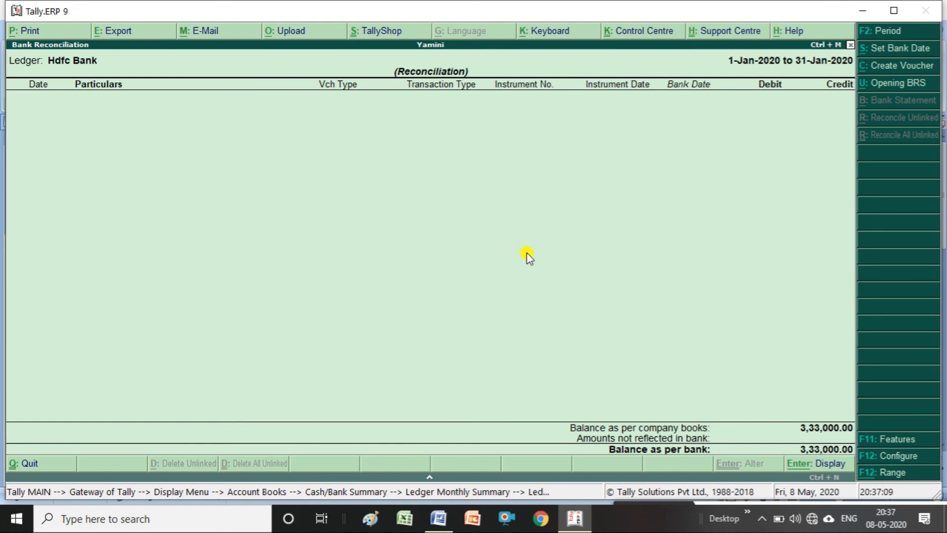
{"action": "key", "text": "Escape"}
{"action": "key", "text": "Escape"}
{"action": "key", "text": "Escape"}
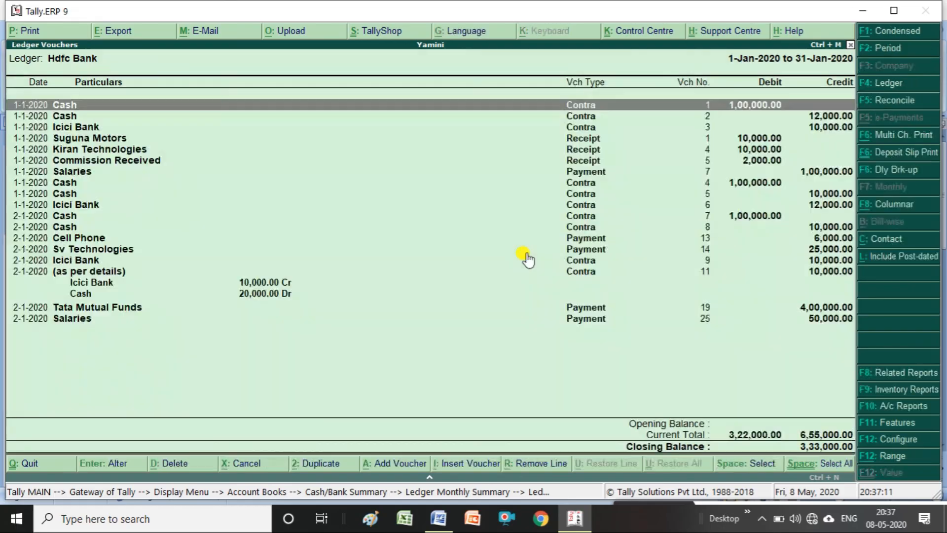
{"action": "key", "text": "Escape"}
{"action": "key", "text": "Escape"}
{"action": "key", "text": "Escape"}
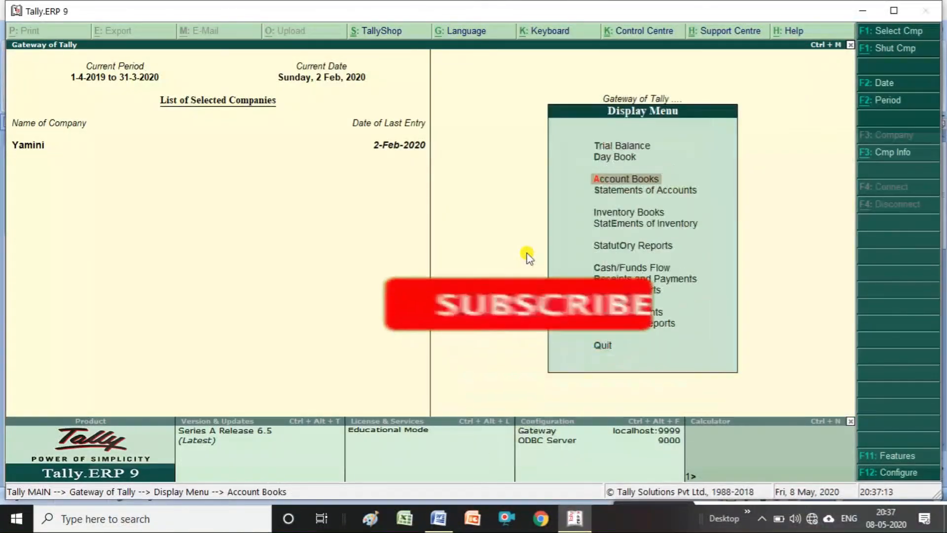